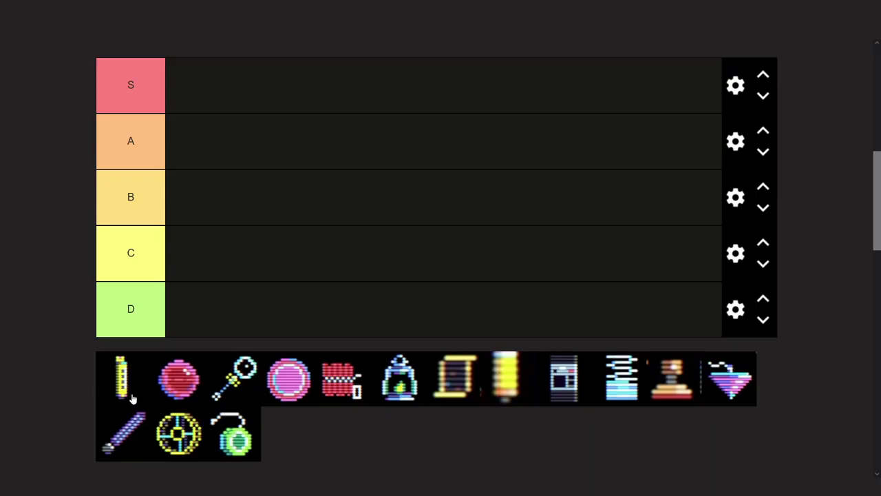
- Move the yellow stick icon from the unranked pool into the S tier row
mouse_move(133, 399)
left_mouse_down()
mouse_move(233, 85)
mouse_move(232, 101)
left_mouse_up()
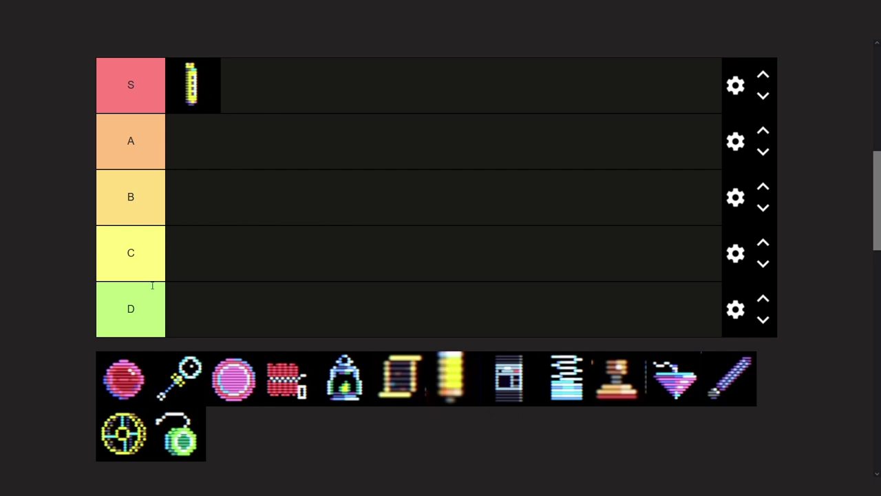
- Rank the red ball icon in tier C and the key icon in tier S
mouse_move(124, 379)
left_mouse_down()
mouse_move(129, 328)
mouse_move(220, 254)
mouse_move(227, 258)
left_mouse_up()
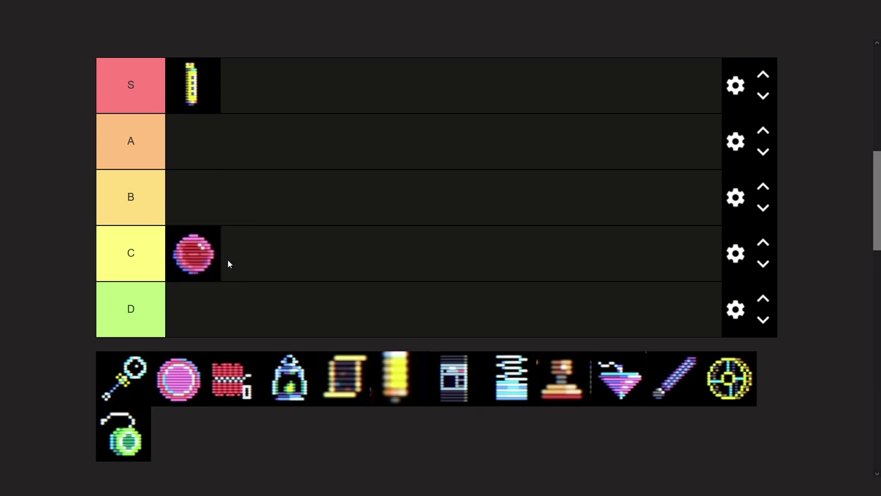
left_click_drag(207, 266, 207, 268)
left_click_drag(203, 271, 213, 273)
left_click_drag(124, 379, 272, 96)
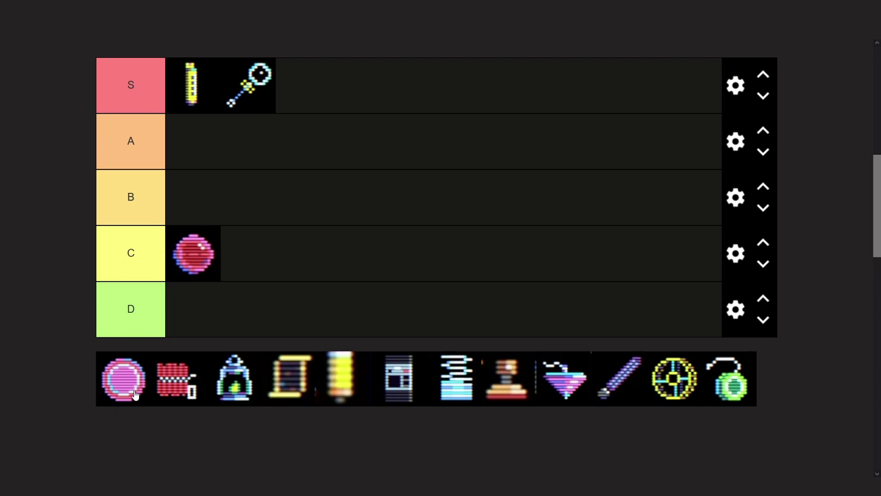
- Add the pink disc to tier S and order it key, pink disc, yellow stick
mouse_move(134, 402)
left_mouse_down()
mouse_move(332, 120)
mouse_move(306, 86)
mouse_move(192, 84)
mouse_move(255, 93)
mouse_move(194, 84)
mouse_move(344, 84)
mouse_move(243, 81)
mouse_move(321, 92)
mouse_move(252, 86)
left_mouse_up()
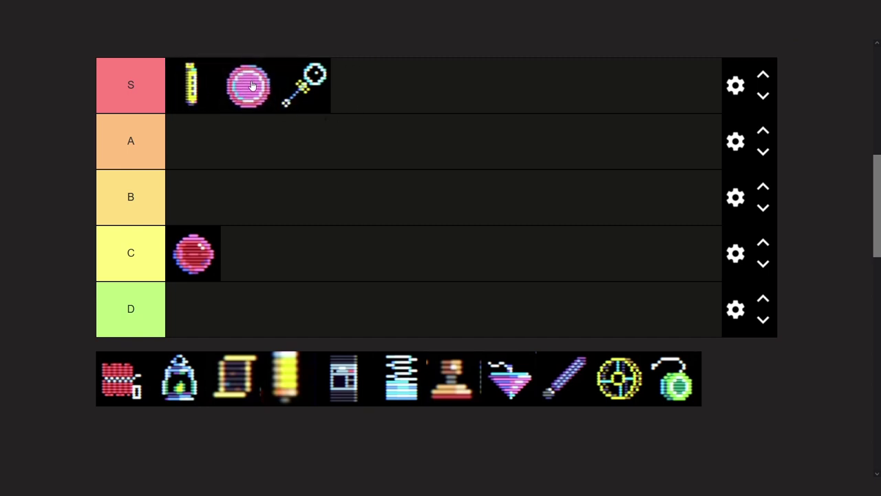
left_click_drag(293, 81, 196, 82)
left_click_drag(303, 84, 240, 84)
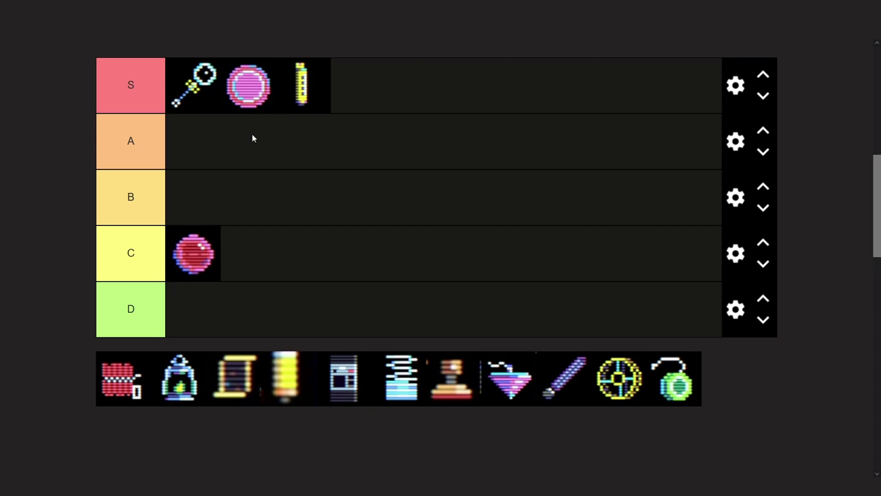
- Drop the red dynamite icon, then the lantern icon, into tier B
left_click_drag(121, 396, 88, 233)
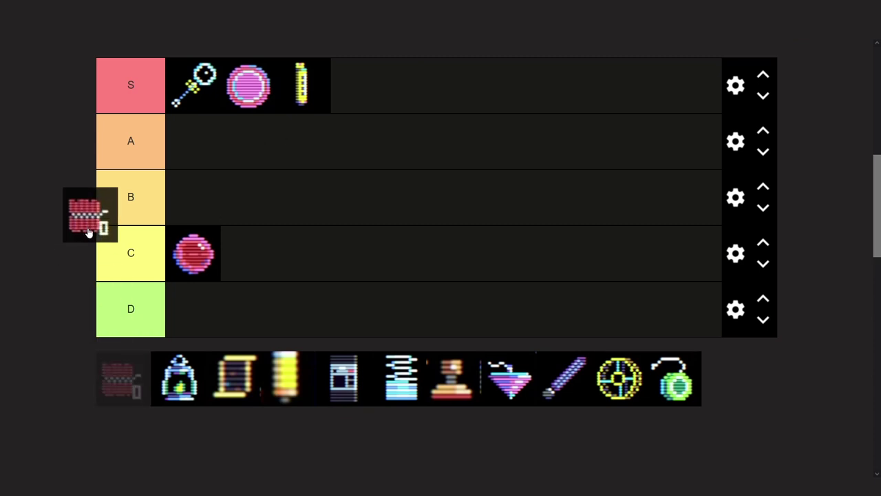
left_click_drag(88, 232, 220, 217)
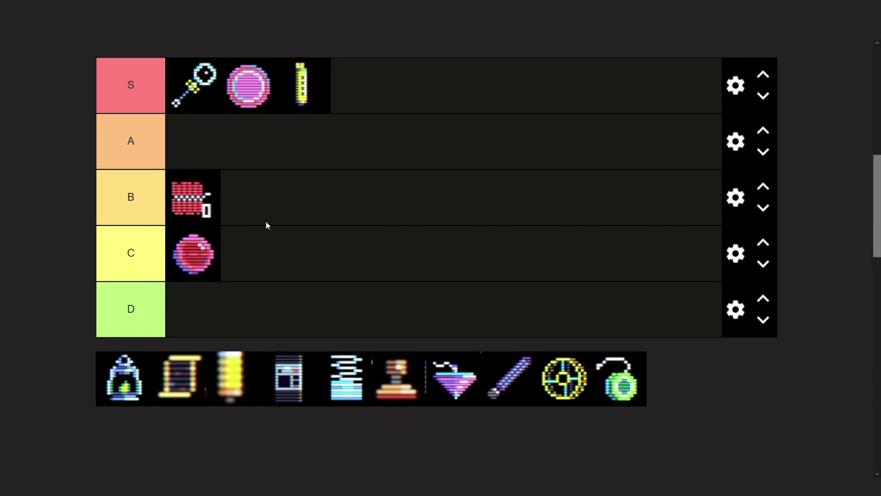
mouse_move(219, 203)
left_mouse_down()
mouse_move(209, 193)
mouse_move(218, 213)
left_mouse_up()
mouse_move(124, 378)
left_mouse_down()
mouse_move(170, 289)
mouse_move(252, 231)
mouse_move(355, 250)
mouse_move(391, 234)
mouse_move(391, 212)
left_mouse_up()
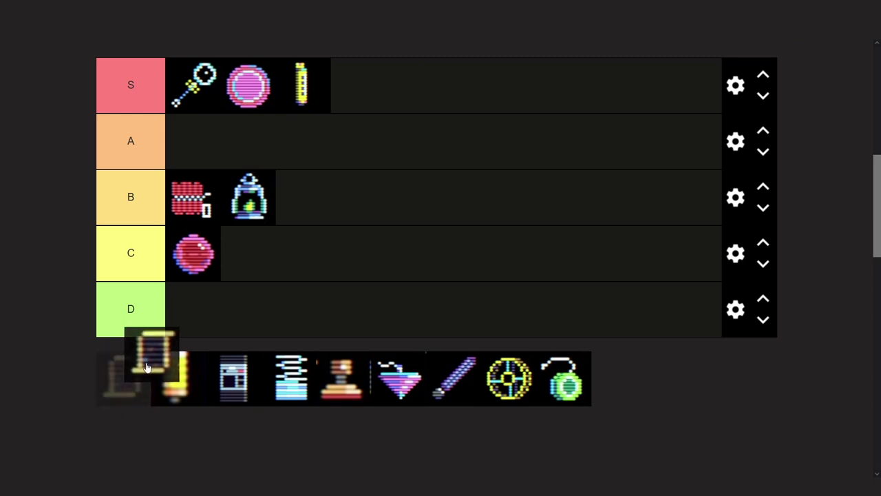
- Place the scroll in tier A, the glowing yellow icon third in tier B, and the grey machine in tier A
mouse_move(117, 390)
left_mouse_down()
mouse_move(193, 143)
mouse_move(278, 160)
left_mouse_up()
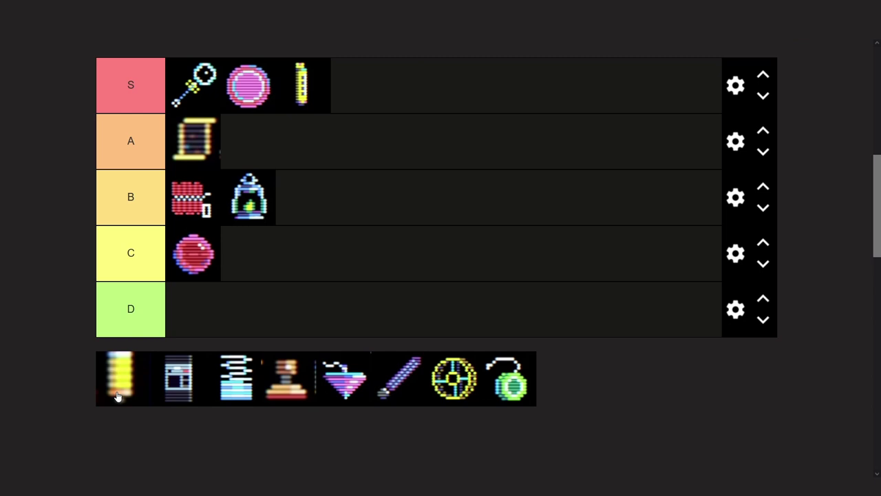
left_click_drag(117, 396, 306, 199)
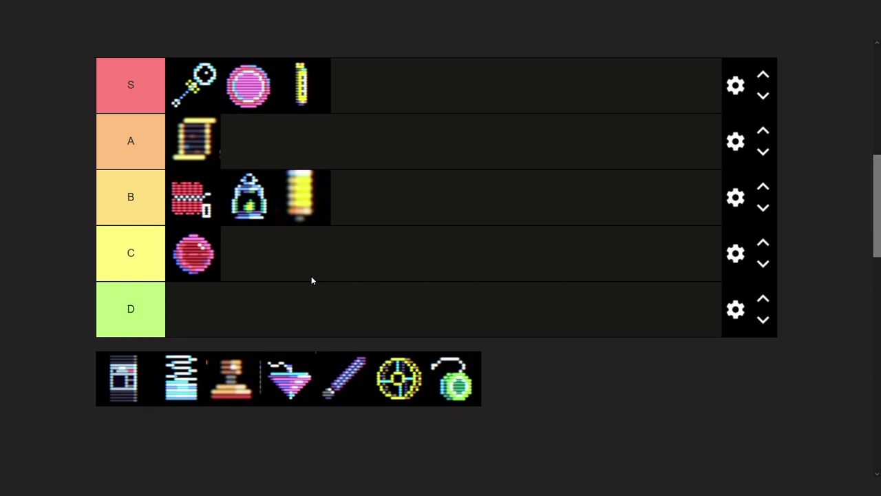
mouse_move(123, 378)
left_mouse_down()
mouse_move(272, 139)
mouse_move(266, 156)
left_mouse_up()
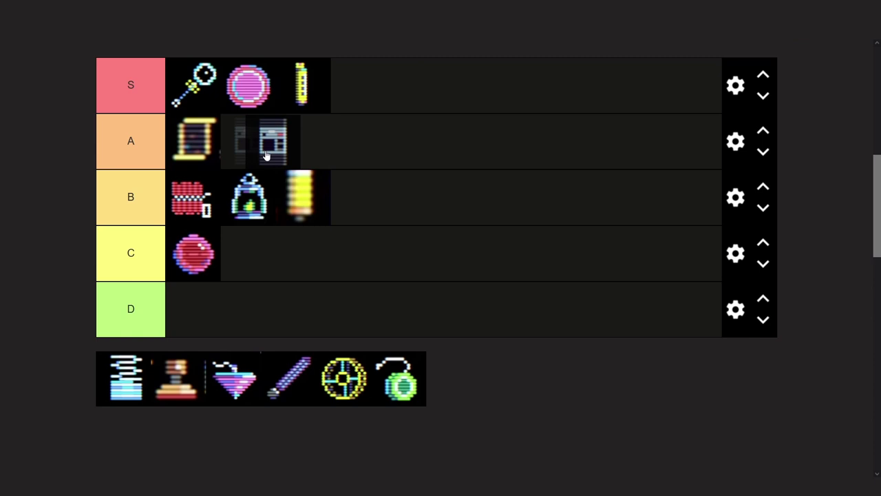
- Settle the grey machine second in tier A and pull the striped blue spring into the top row
left_click_drag(266, 156, 266, 153)
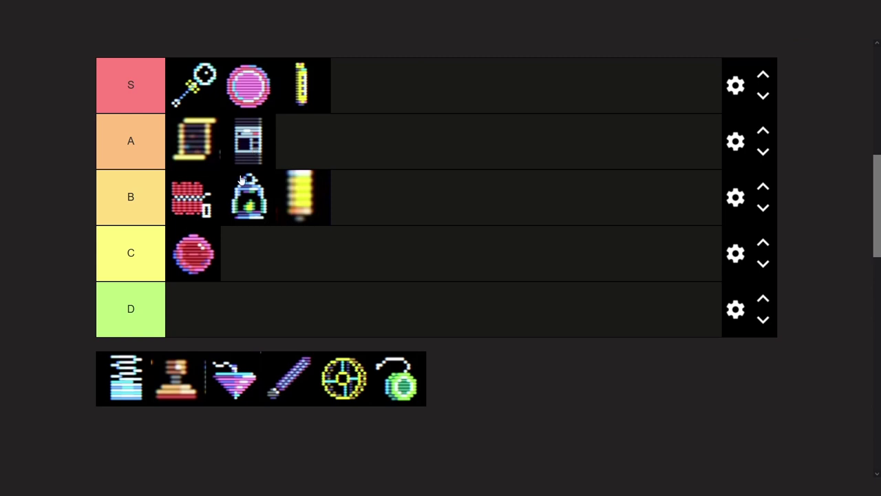
mouse_move(129, 378)
left_mouse_down()
mouse_move(189, 219)
mouse_move(369, 95)
mouse_move(411, 96)
mouse_move(396, 100)
left_mouse_up()
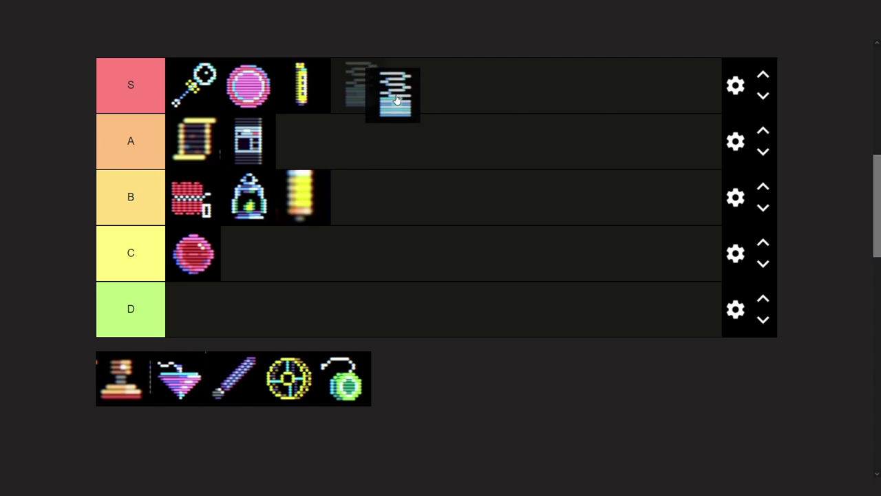
- Move the blue spring icon from tier S to the front of tier A
left_click_drag(396, 100, 193, 155)
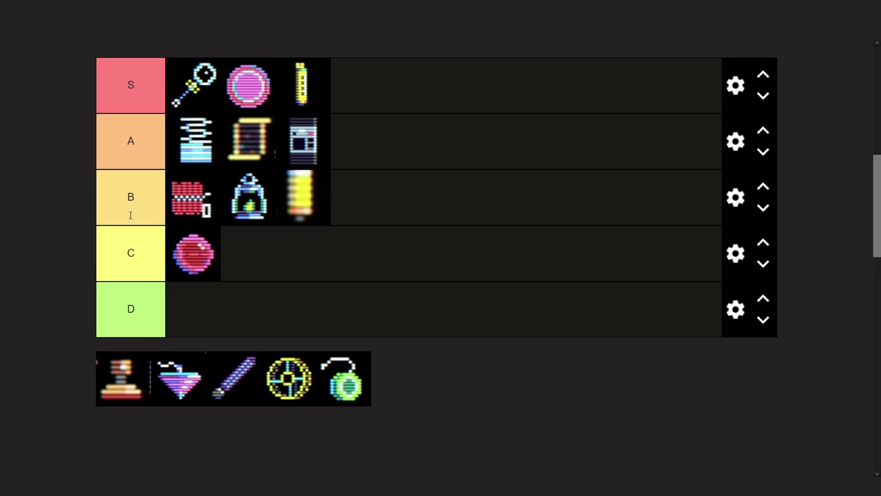
- Put the stamp-like stand icon first in tier C, ahead of the red orb; start the spinning top toward tier B
mouse_move(121, 377)
left_mouse_down()
mouse_move(141, 292)
mouse_move(359, 199)
mouse_move(248, 199)
mouse_move(320, 199)
mouse_move(289, 220)
left_mouse_up()
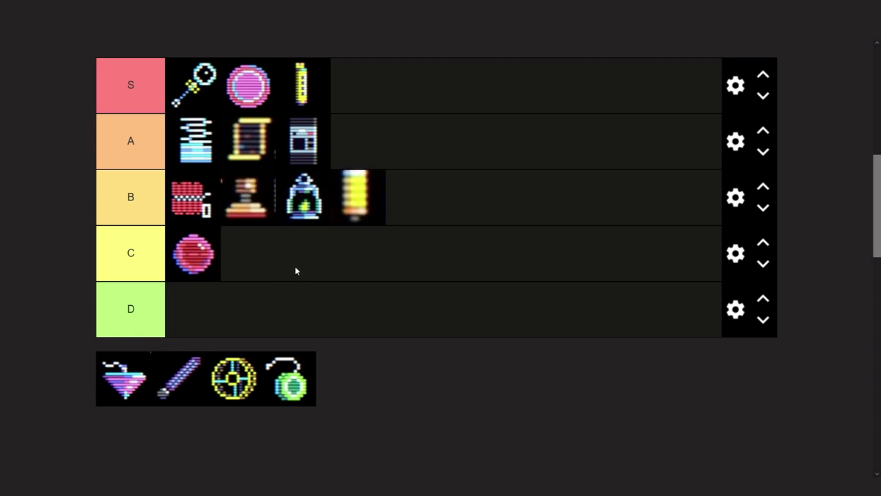
mouse_move(251, 189)
left_mouse_down()
mouse_move(230, 227)
mouse_move(198, 249)
mouse_move(217, 252)
left_mouse_up()
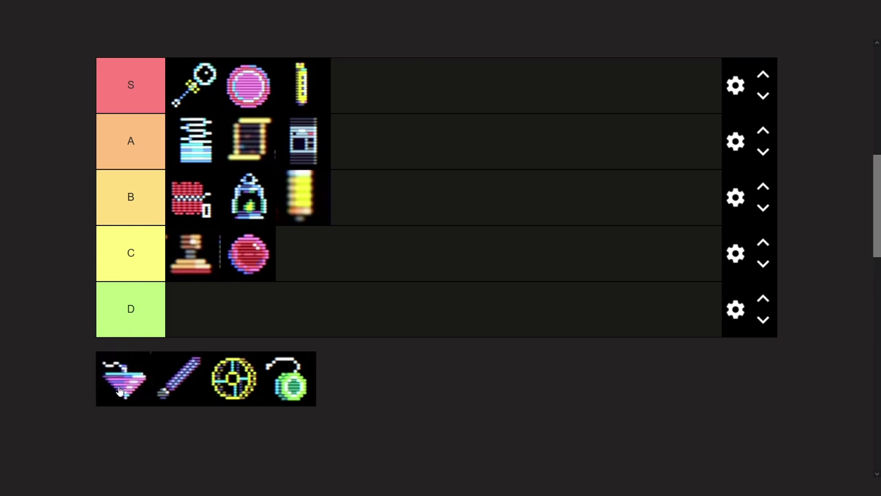
left_click_drag(119, 391, 126, 211)
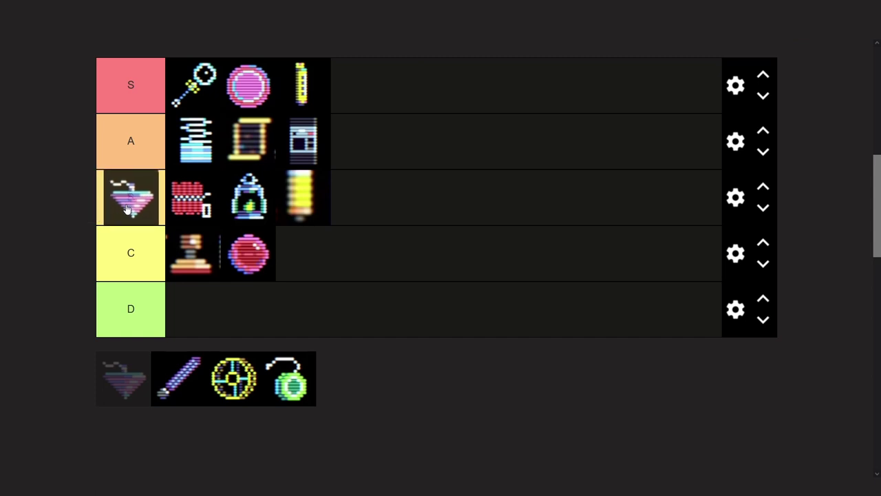
- Return the spinning-top icon to the pool, then place it first in tier C
mouse_move(126, 211)
left_mouse_down()
mouse_move(118, 390)
mouse_move(130, 393)
left_mouse_up()
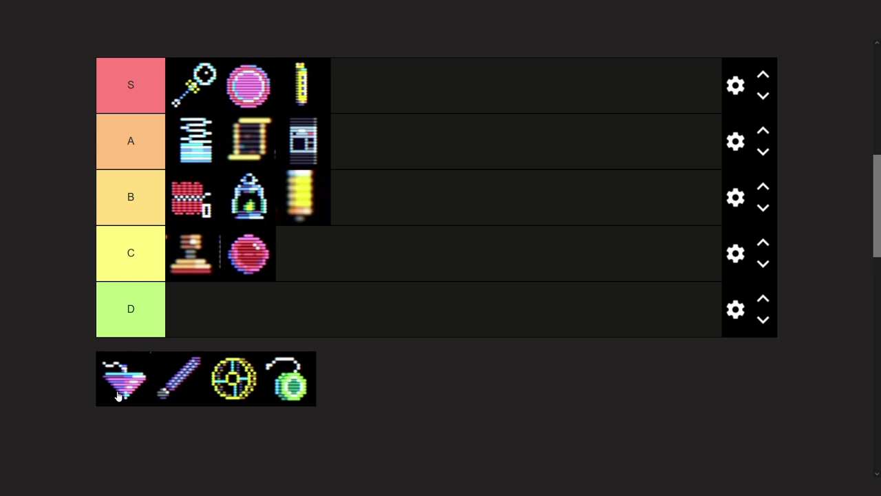
left_click_drag(117, 403, 126, 380)
mouse_move(129, 395)
left_mouse_down()
mouse_move(126, 382)
mouse_move(117, 389)
left_mouse_up()
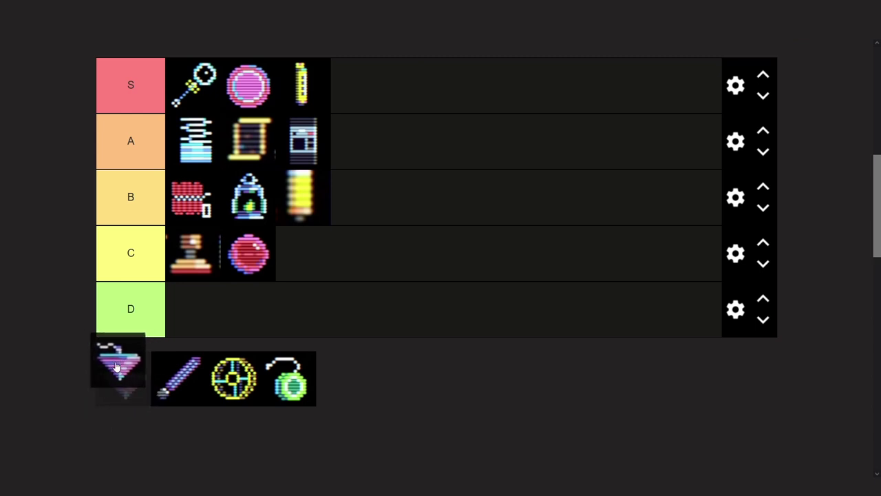
mouse_move(117, 389)
left_mouse_down()
mouse_move(124, 402)
mouse_move(141, 354)
mouse_move(124, 379)
mouse_move(133, 380)
mouse_move(128, 374)
left_mouse_up()
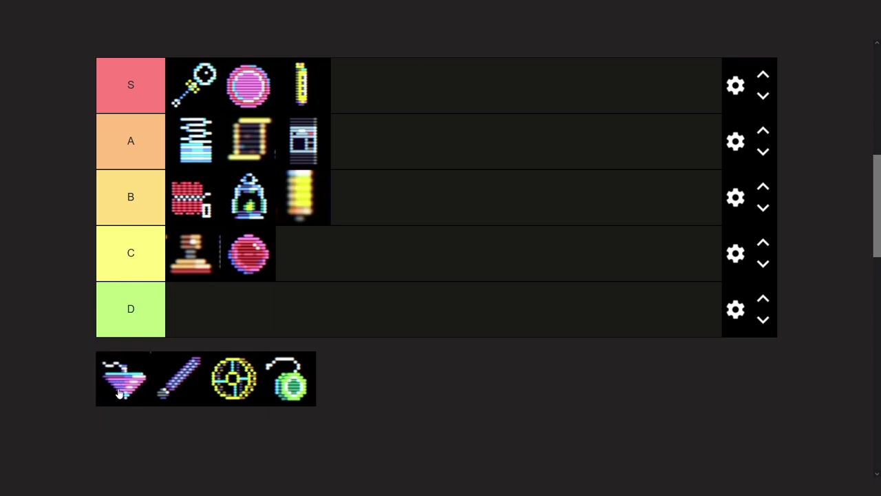
mouse_move(119, 391)
left_mouse_down()
mouse_move(188, 252)
mouse_move(213, 271)
left_mouse_up()
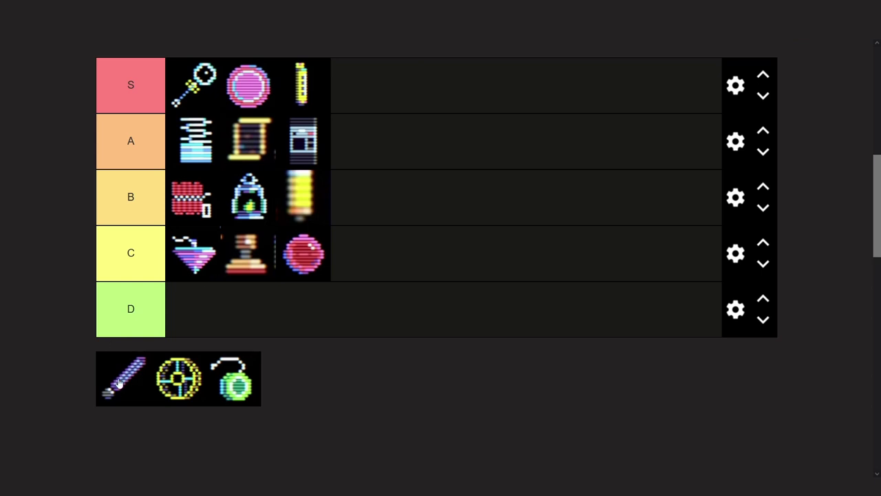
- Place the purple sword second in tier A, between the blue spring and the scroll
mouse_move(124, 382)
left_mouse_down()
mouse_move(59, 219)
mouse_move(220, 143)
mouse_move(300, 145)
left_mouse_up()
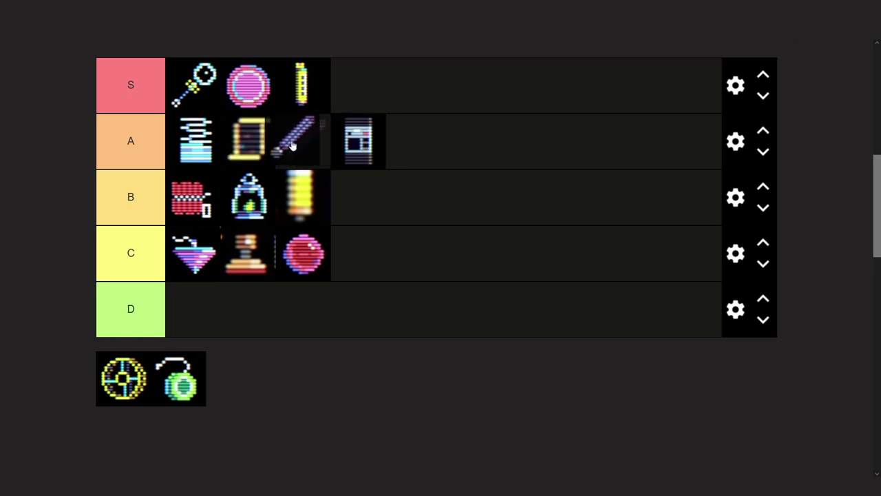
left_click_drag(300, 144, 245, 143)
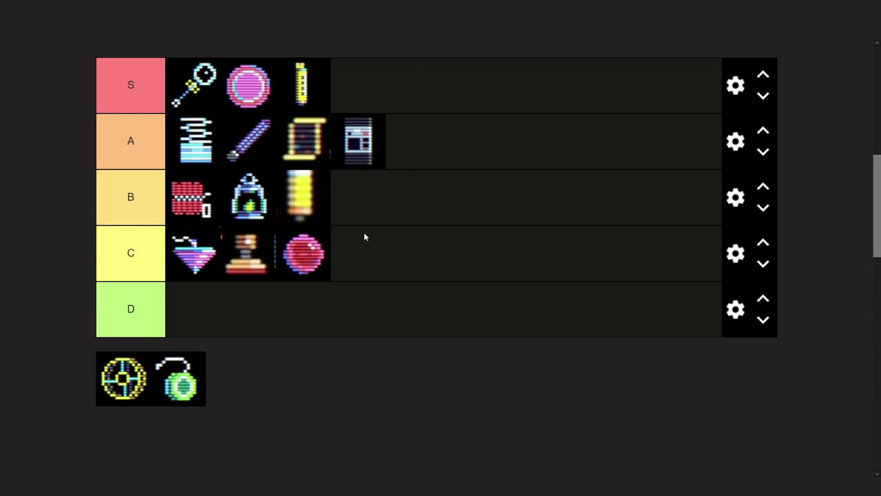
- Place the yellow wheel icon first in the B tier, ahead of the red bundle and lantern
left_click_drag(124, 378, 131, 215)
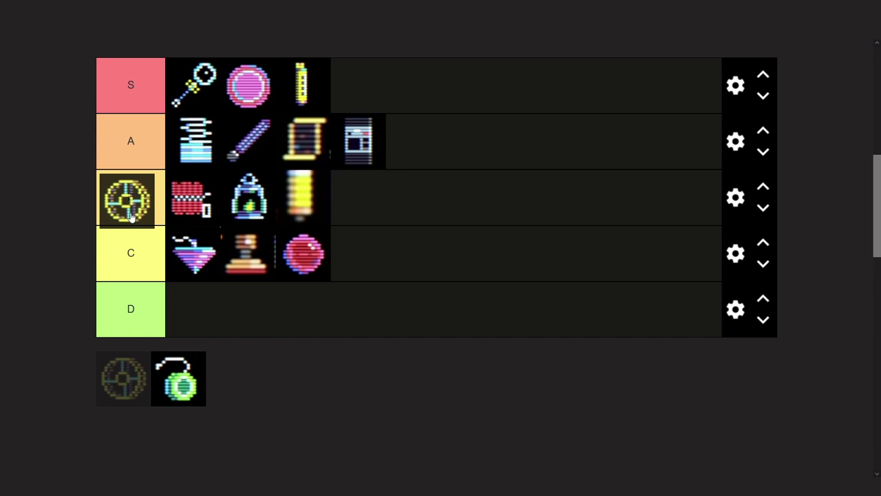
left_click_drag(131, 215, 135, 212)
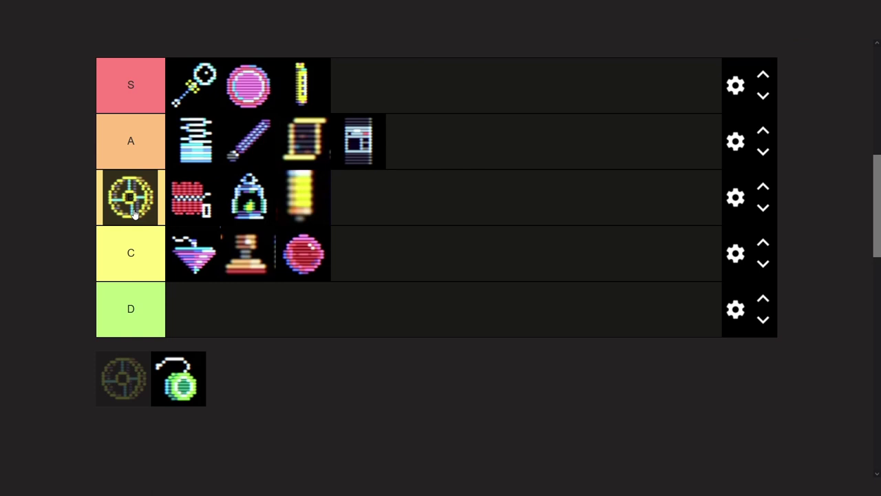
mouse_move(135, 214)
left_mouse_down()
mouse_move(115, 217)
mouse_move(120, 331)
mouse_move(100, 241)
mouse_move(135, 214)
mouse_move(118, 360)
mouse_move(127, 397)
left_mouse_up()
left_click_drag(126, 413, 134, 219)
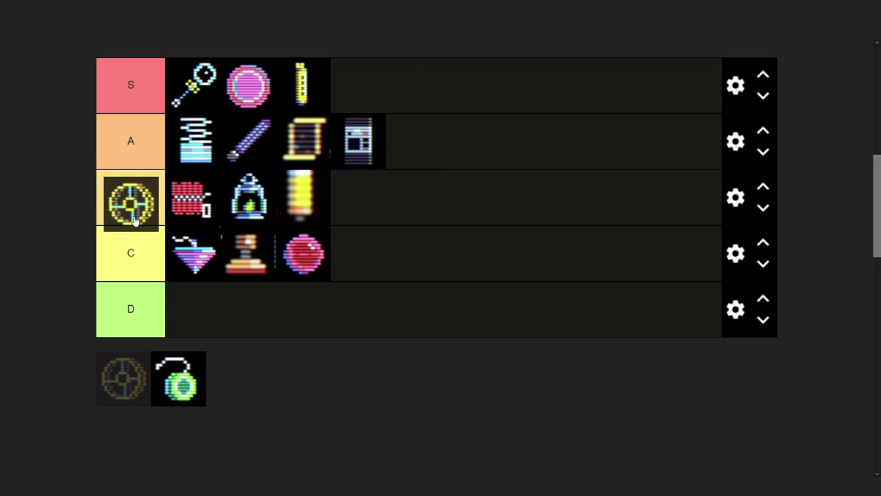
left_click_drag(134, 219, 133, 214)
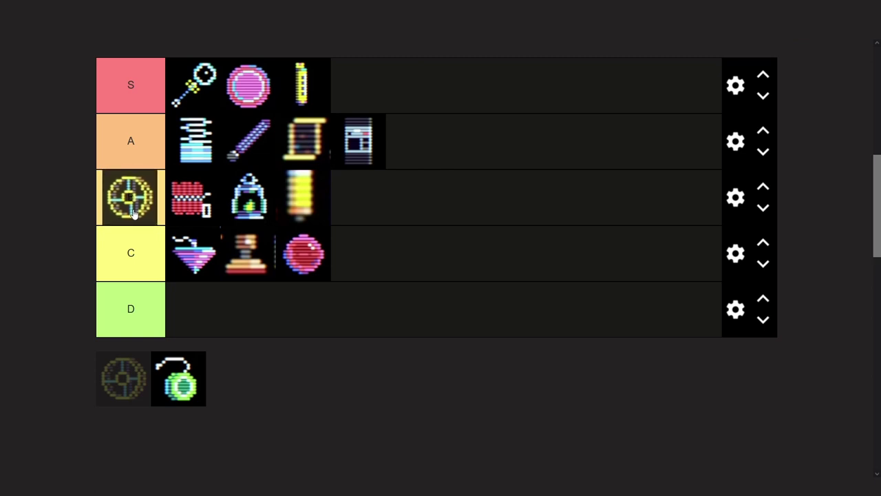
mouse_move(133, 214)
left_mouse_down()
mouse_move(316, 190)
mouse_move(413, 148)
mouse_move(182, 210)
mouse_move(122, 212)
mouse_move(204, 212)
mouse_move(248, 200)
mouse_move(200, 210)
left_mouse_up()
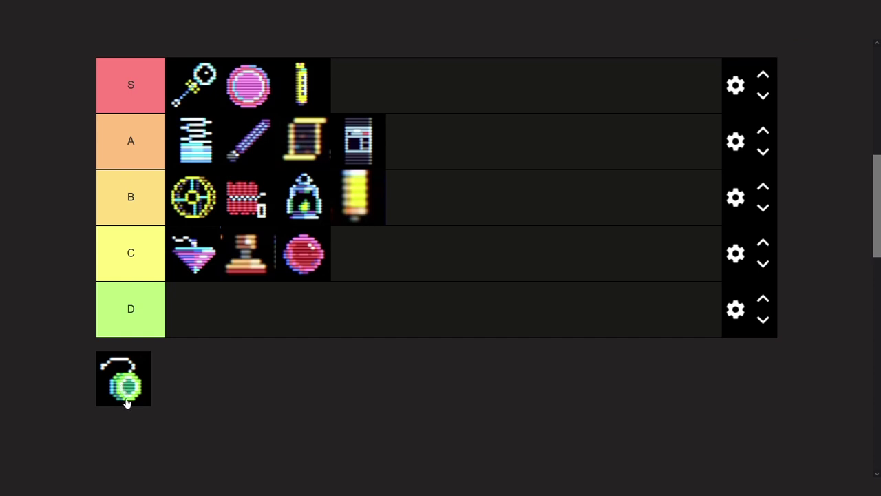
- Put the green ring icon second in the A tier, after the blue coil
mouse_move(127, 402)
left_mouse_down()
mouse_move(119, 322)
mouse_move(122, 385)
left_mouse_up()
mouse_move(102, 398)
left_mouse_down()
mouse_move(108, 215)
mouse_move(250, 158)
left_mouse_up()
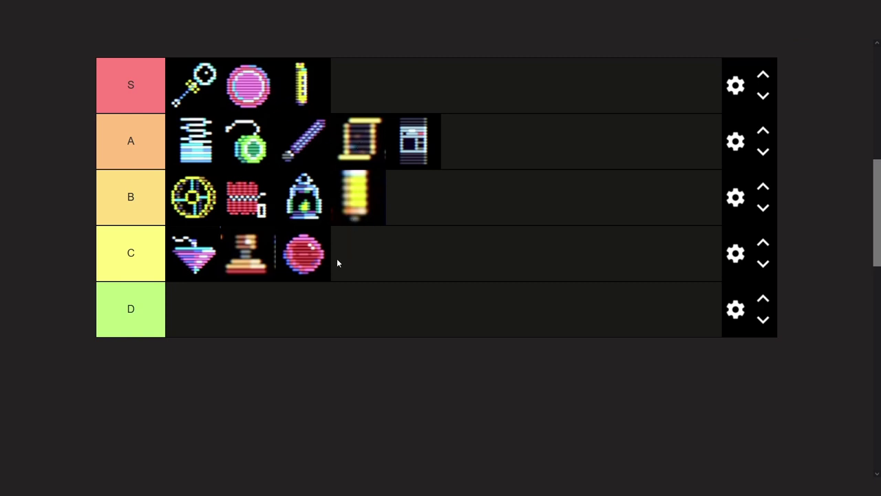
- Move the red ball from the C tier into the first slot of the empty D tier
mouse_move(304, 253)
left_mouse_down()
mouse_move(318, 313)
mouse_move(289, 311)
left_mouse_up()
left_click_drag(195, 321, 225, 328)
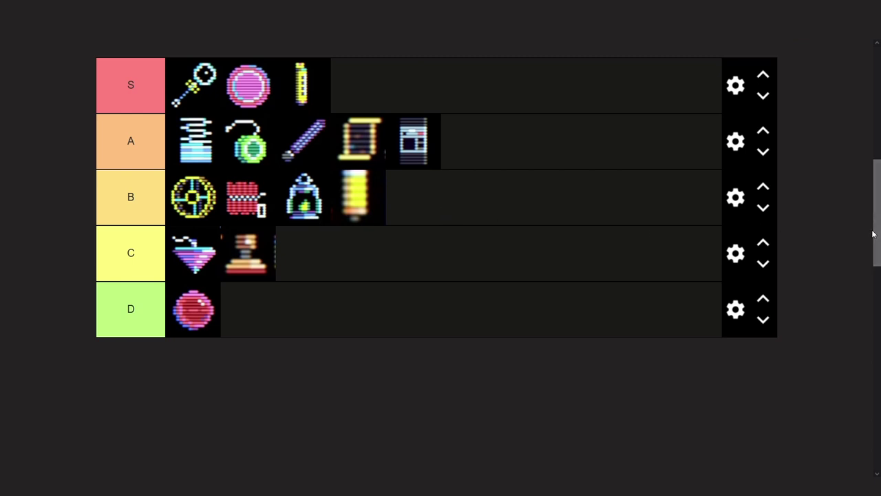
scroll(664, 211, "up", 2)
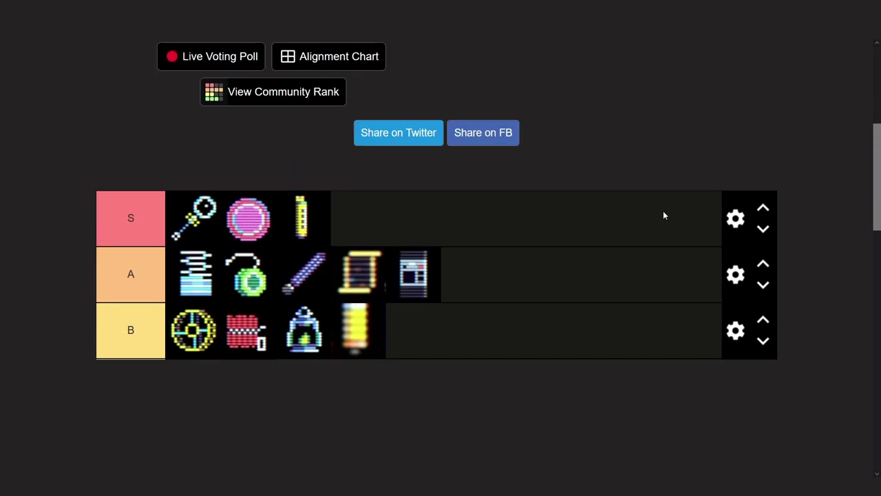
scroll(626, 204, "down", 2)
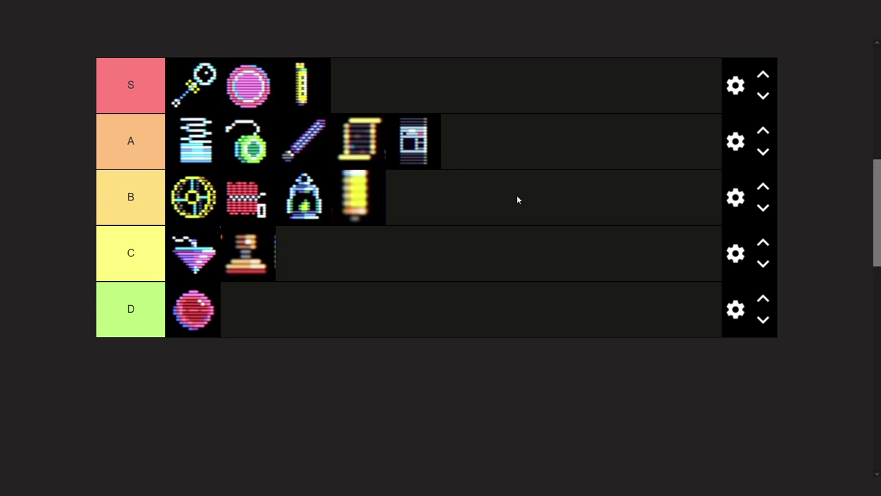